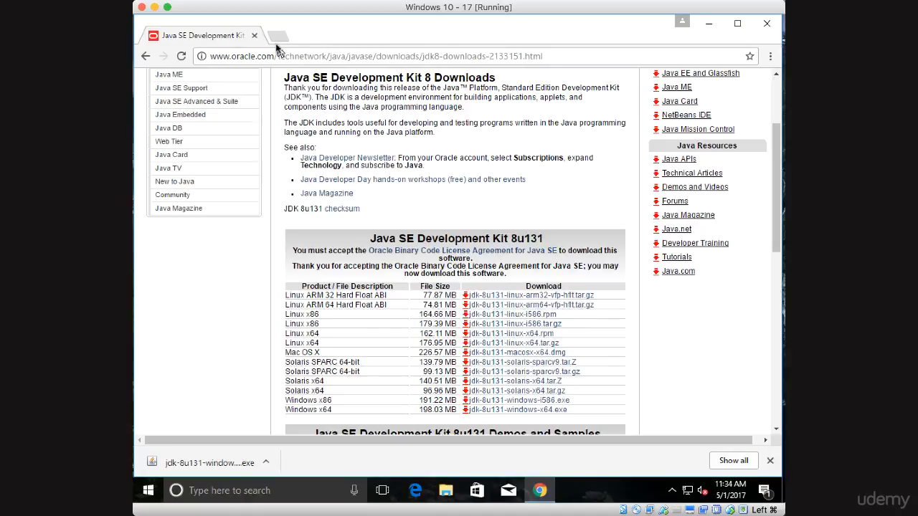
Step: Search the web for "intellij download" and open the JetBrains page for downloading the latest IntelliJ IDEA
click(283, 59)
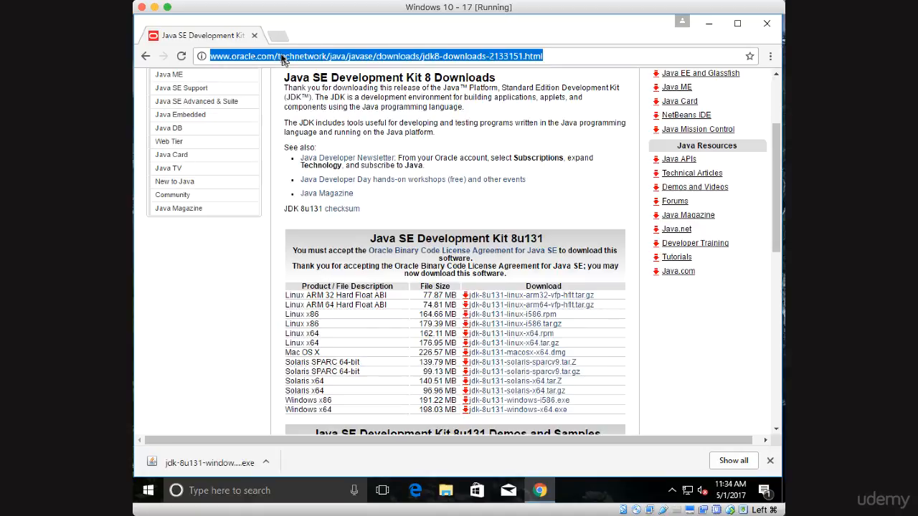
text(intel)
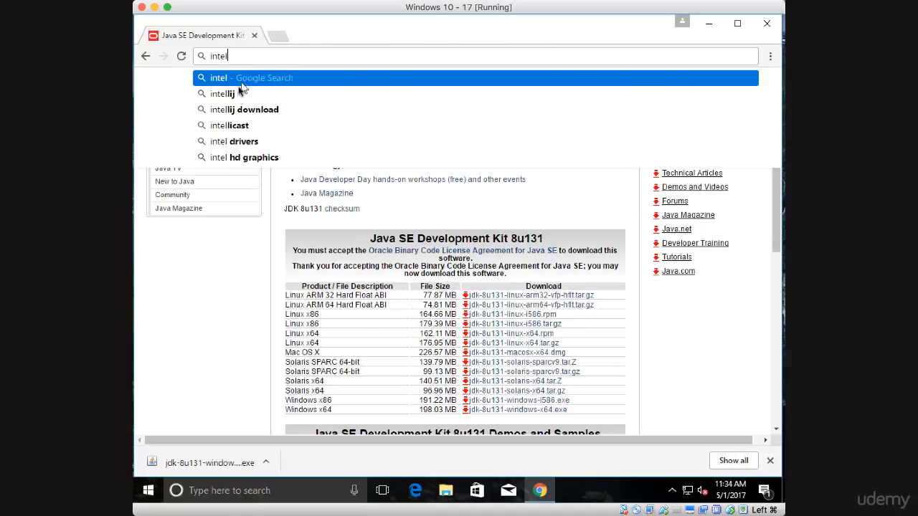
click(244, 110)
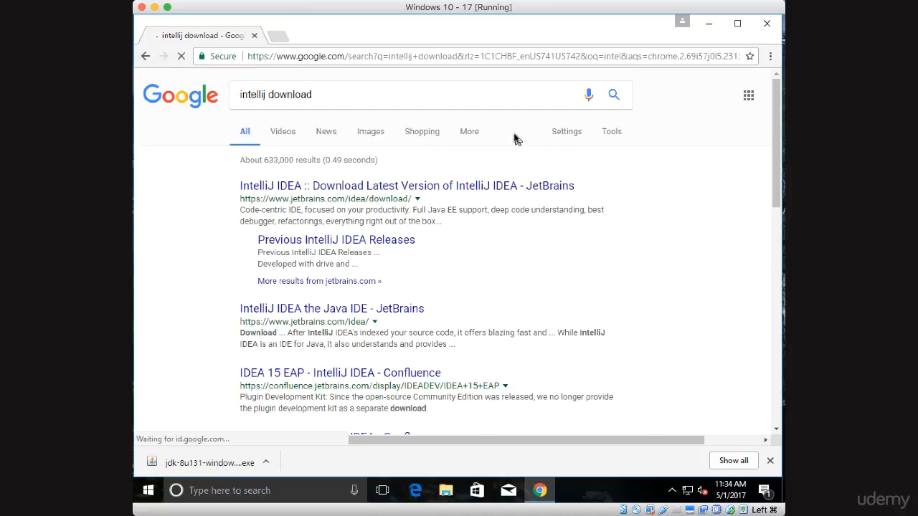
click(369, 188)
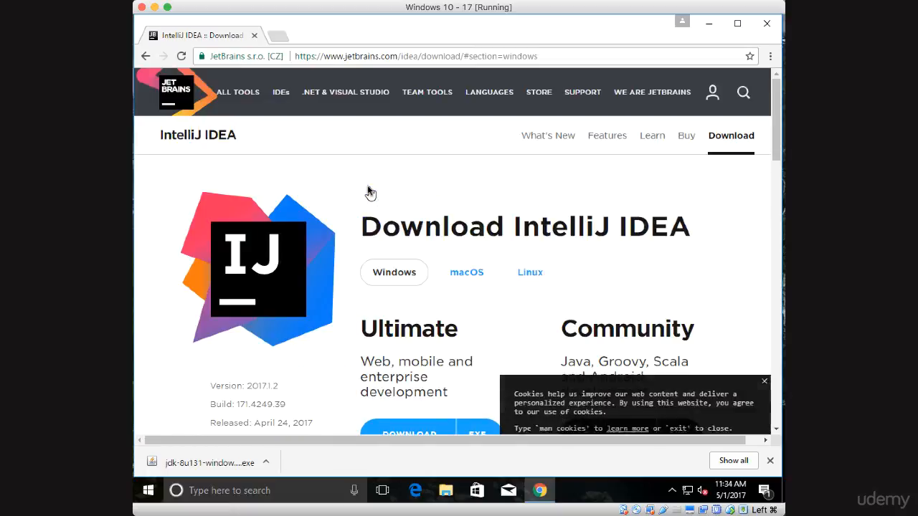
Step: Dismiss the cookie notice and download the Windows .exe installer of IntelliJ IDEA Community
scroll(471, 324, down, 5)
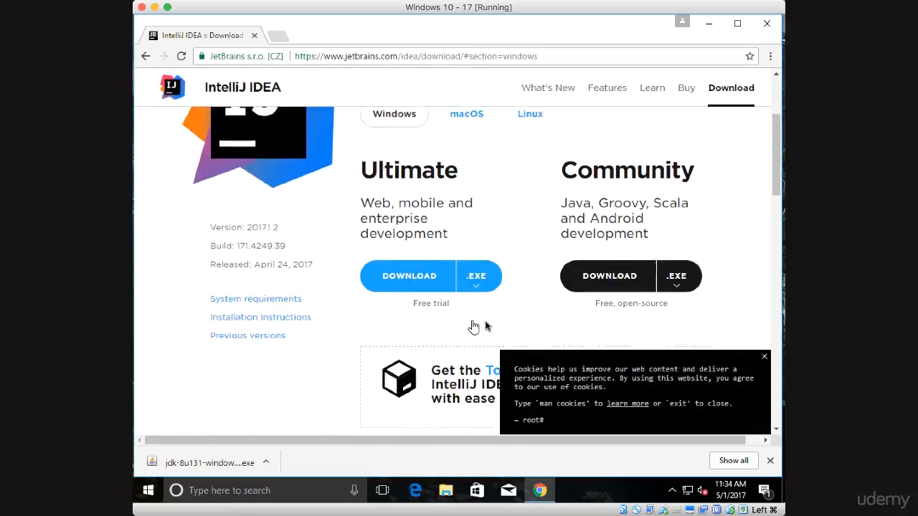
click(765, 359)
scroll(619, 303, up, 3)
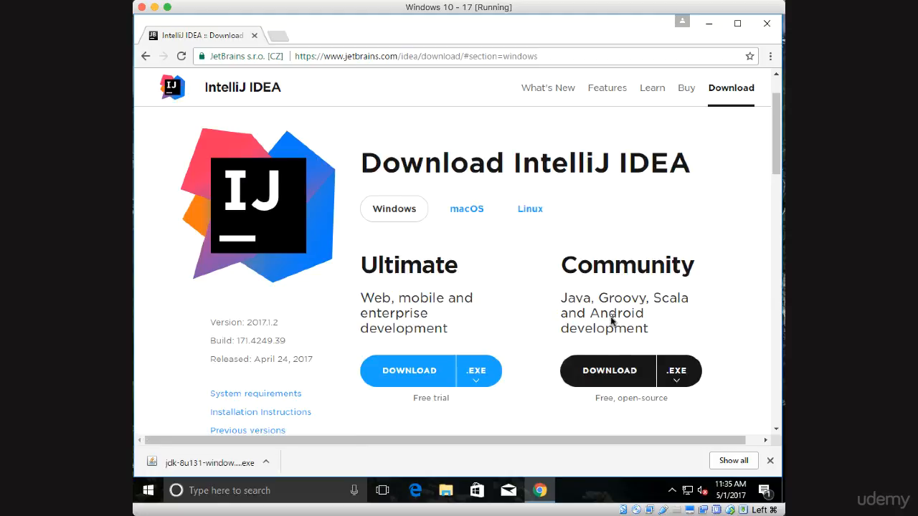
click(612, 372)
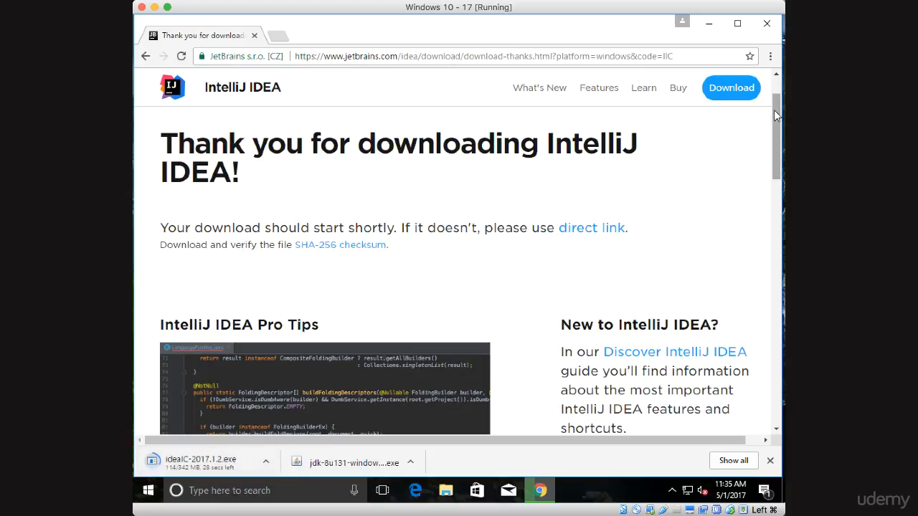
Step: Run the downloaded ideaIC-2017.1.2.exe installer and allow it to make changes to the device
click(204, 462)
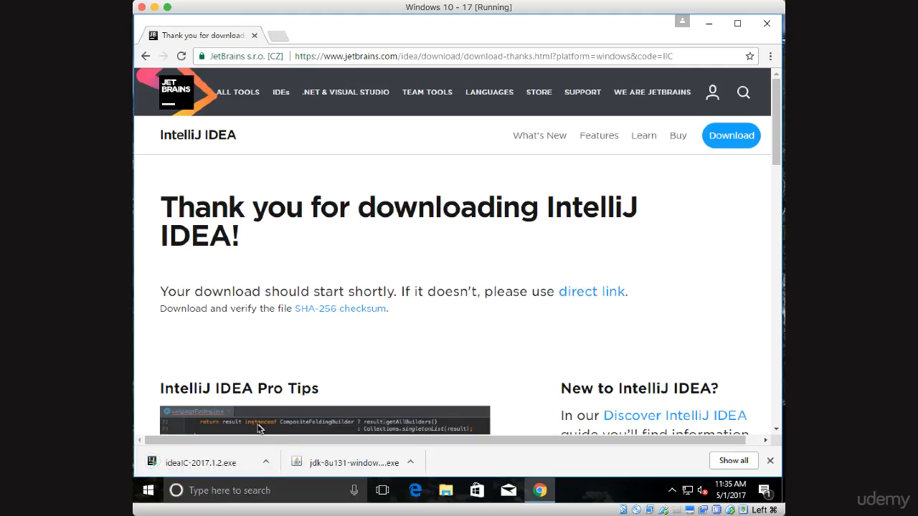
click(219, 466)
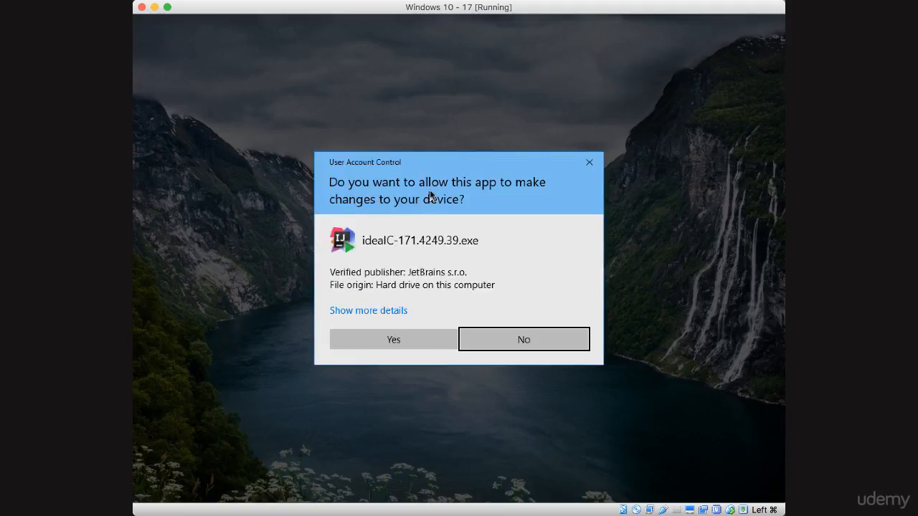
click(389, 339)
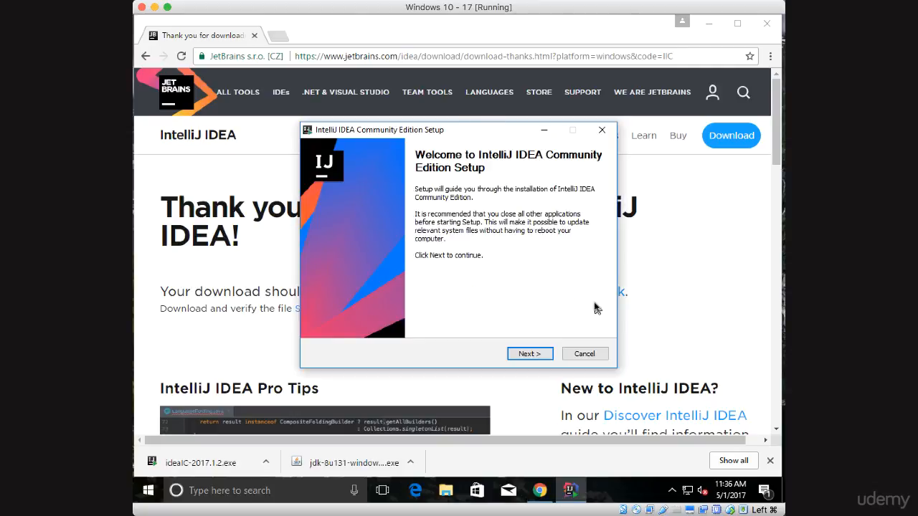
Step: Install IntelliJ IDEA Community Edition in the default destination folder with a 64-bit launcher desktop shortcut and the JetBrains Start Menu folder
click(529, 353)
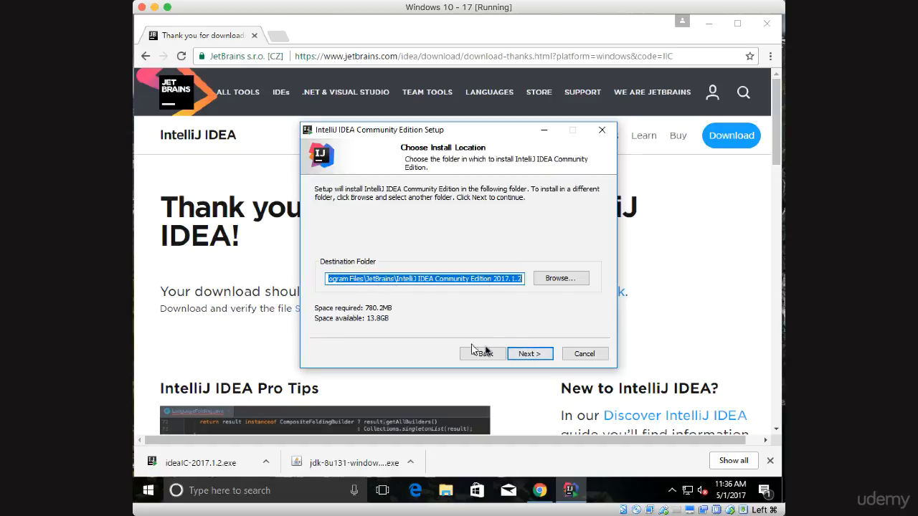
click(530, 353)
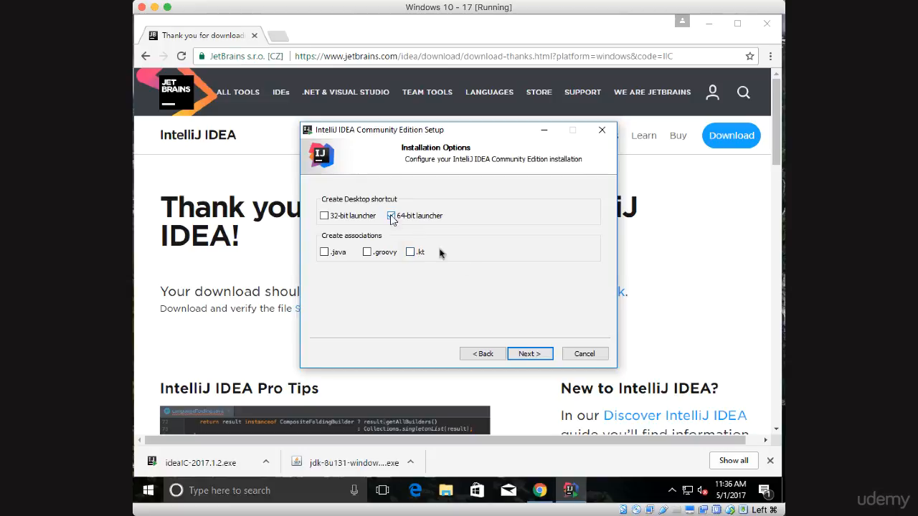
click(536, 354)
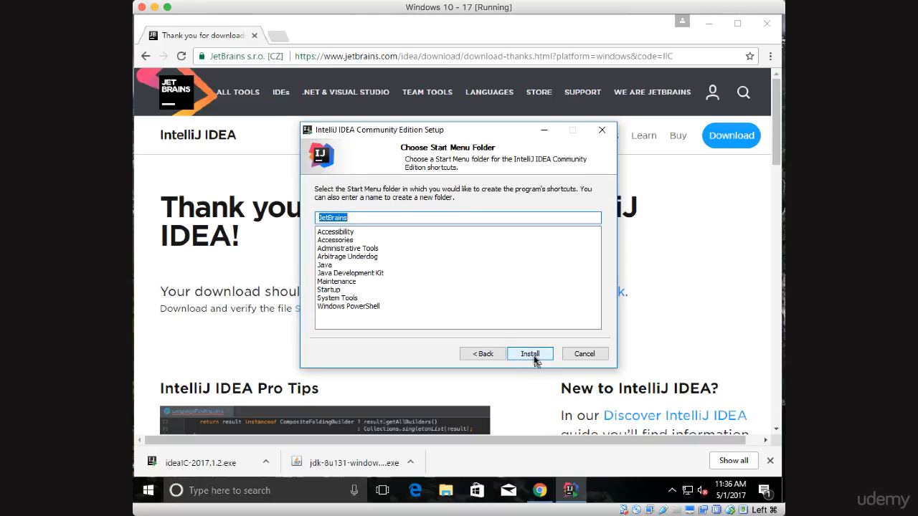
click(531, 357)
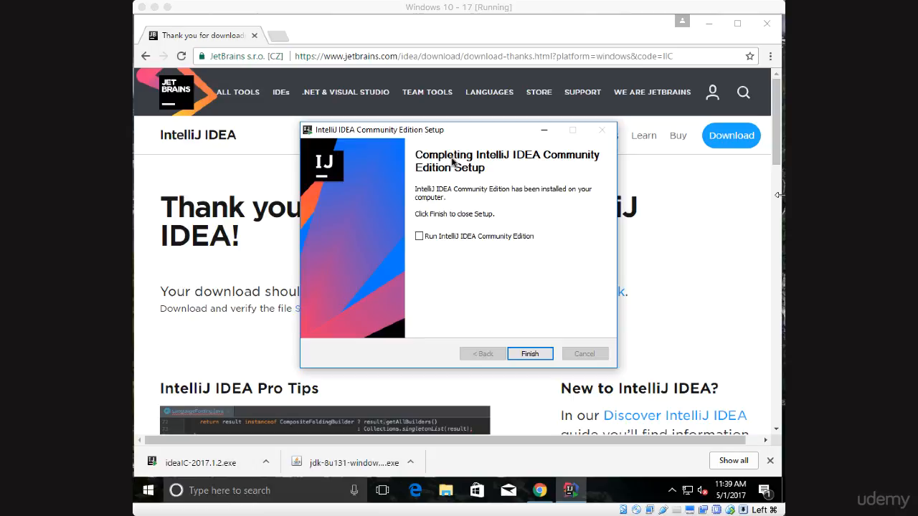
Step: Finish the setup with the option to run IntelliJ IDEA Community Edition enabled
click(420, 240)
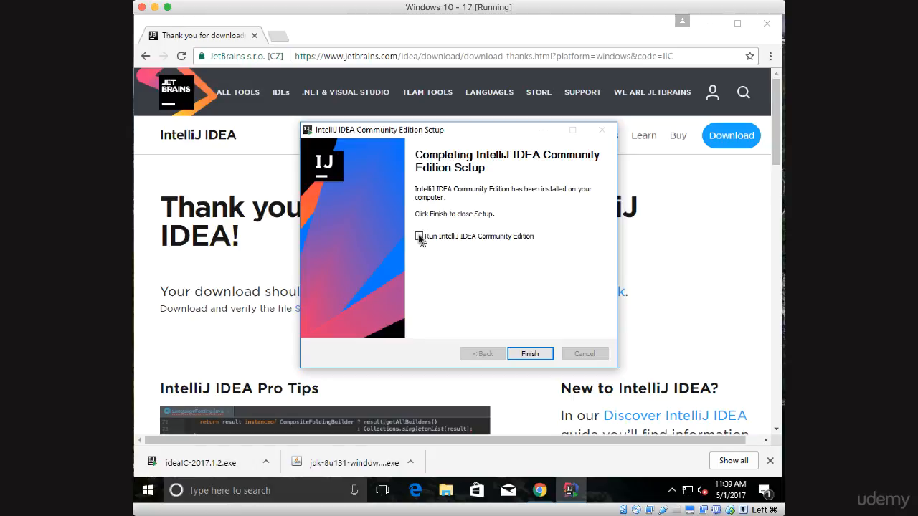
click(419, 240)
click(529, 353)
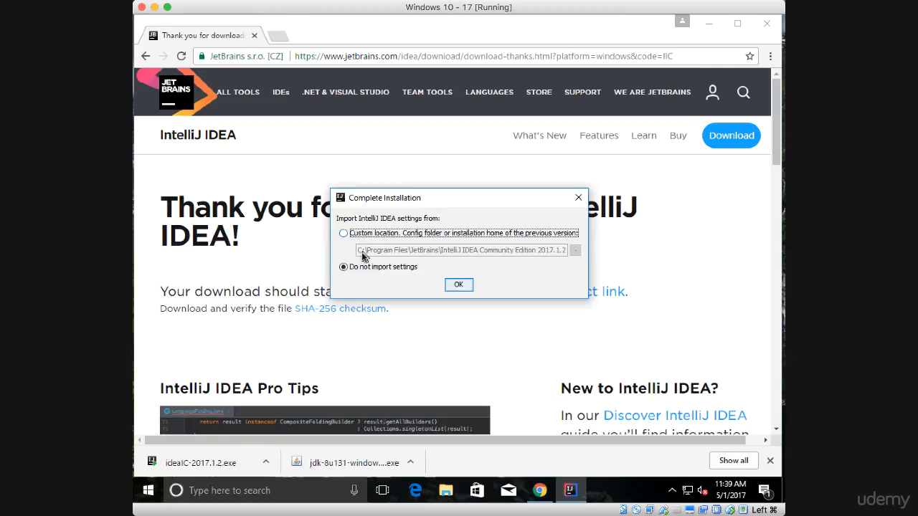
Step: Continue without importing IntelliJ IDEA settings and accept the JetBrains privacy policy
click(458, 285)
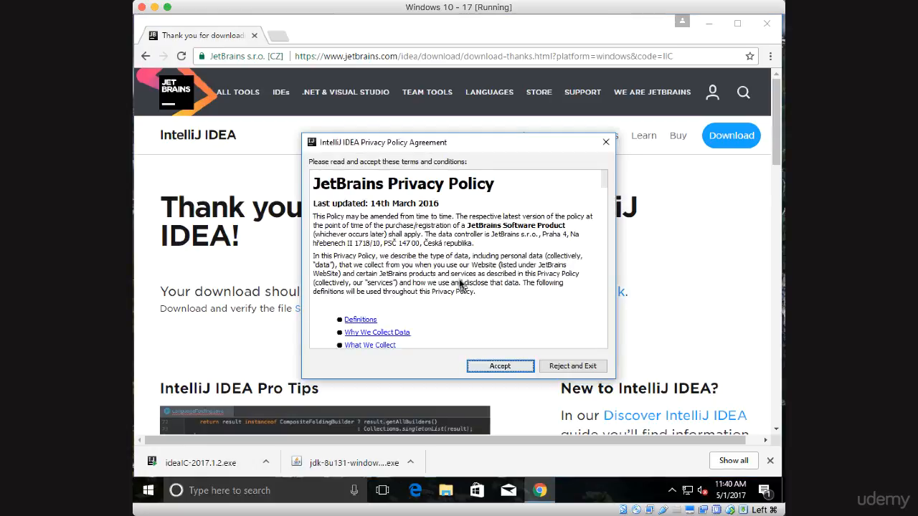
click(505, 369)
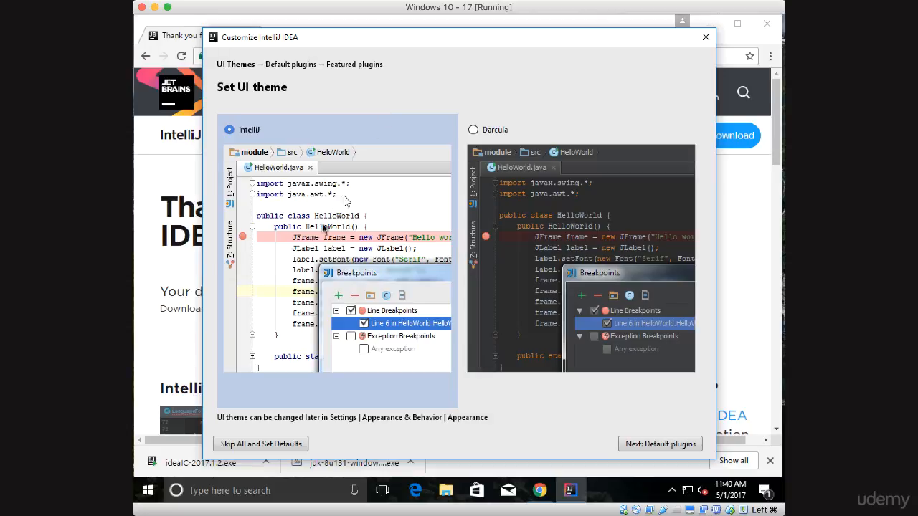
Step: Compare the IntelliJ and Darcula themes, choose Darcula, and skip the remaining customization with default plugins
click(473, 130)
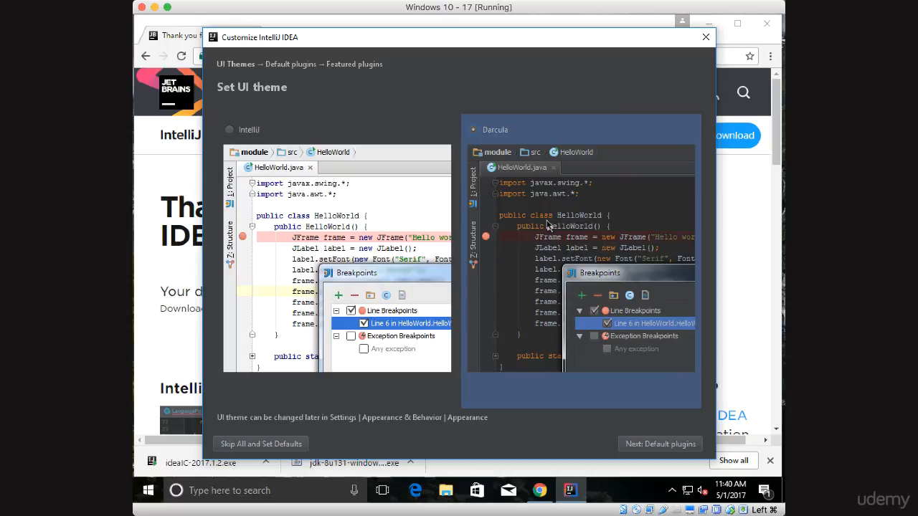
click(228, 131)
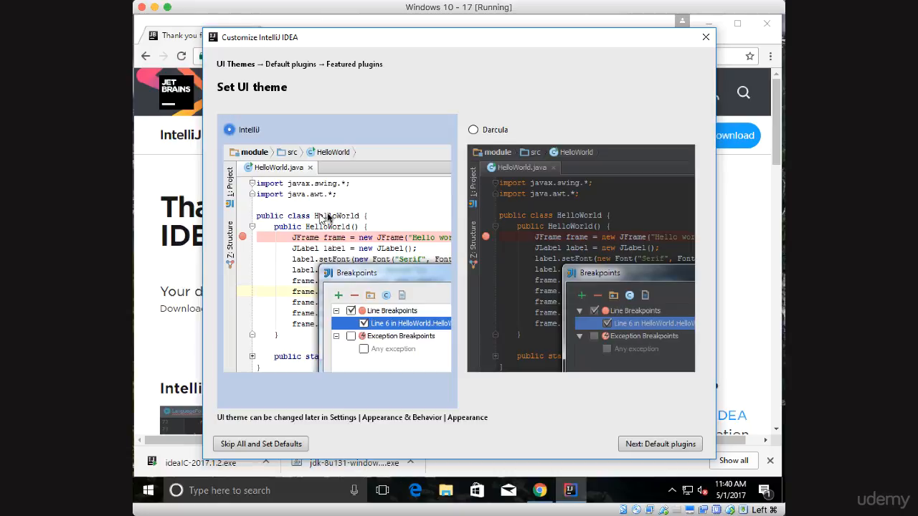
click(478, 132)
click(629, 444)
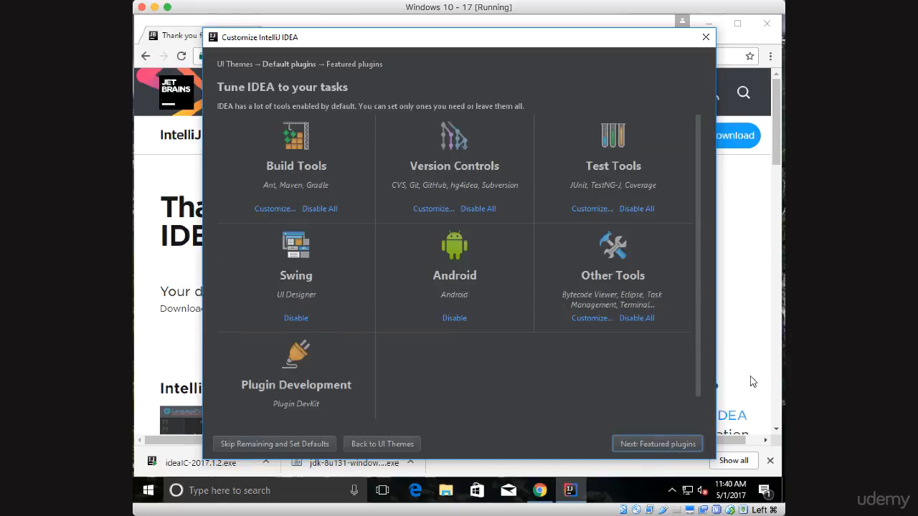
click(295, 448)
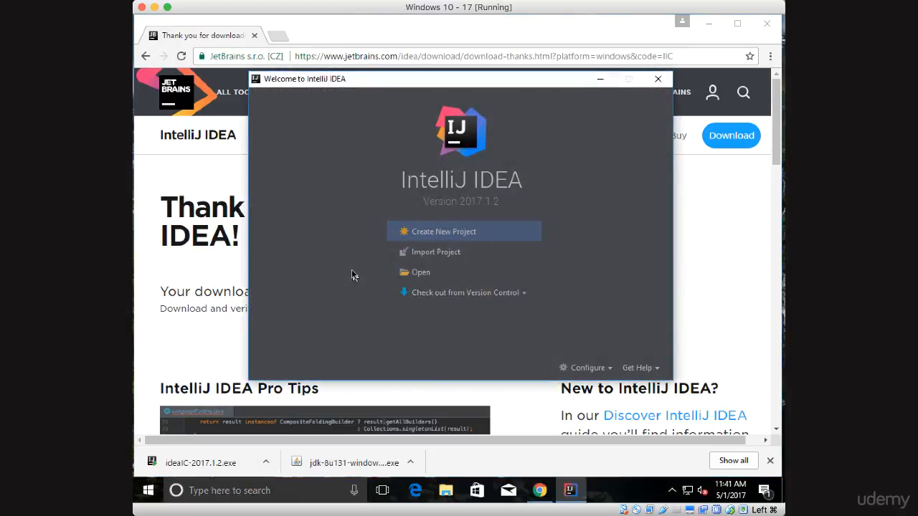
Step: Start a new Java project and set its SDK to the JDK in C:\Program Files\Java\jdk1.8.0_131
click(449, 238)
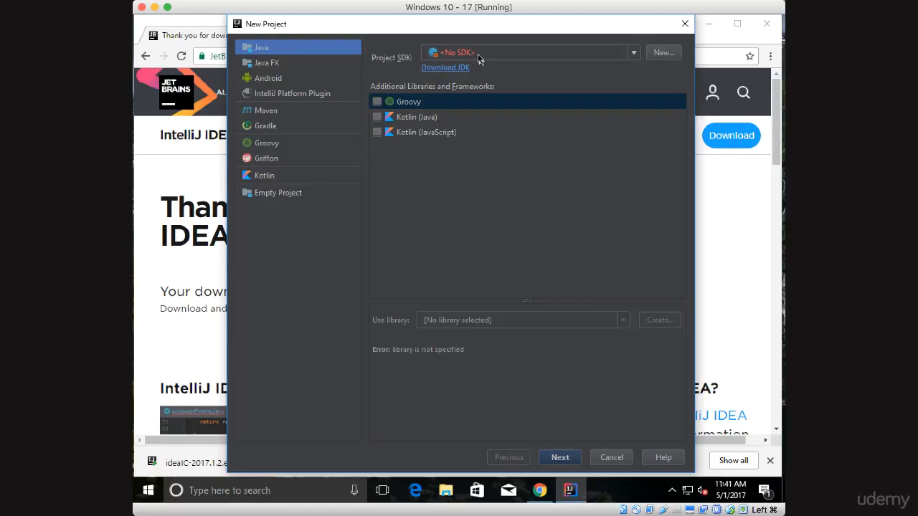
click(663, 53)
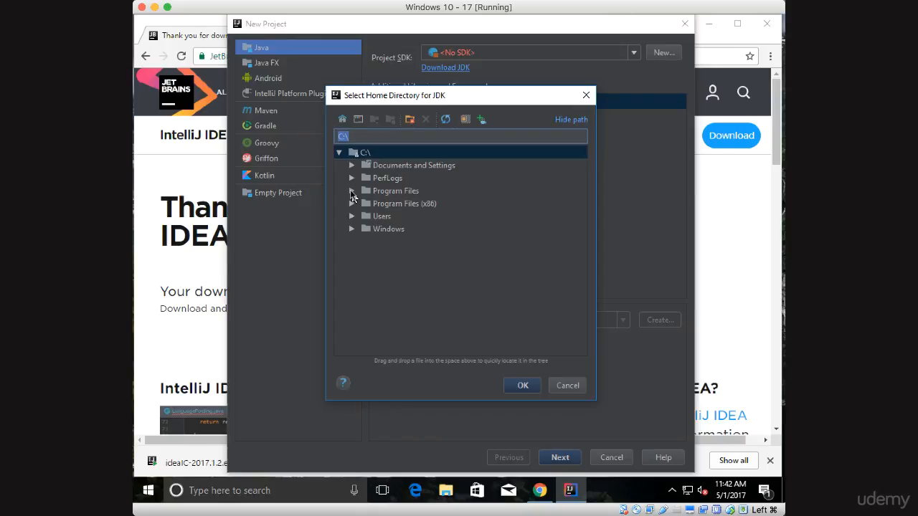
click(351, 191)
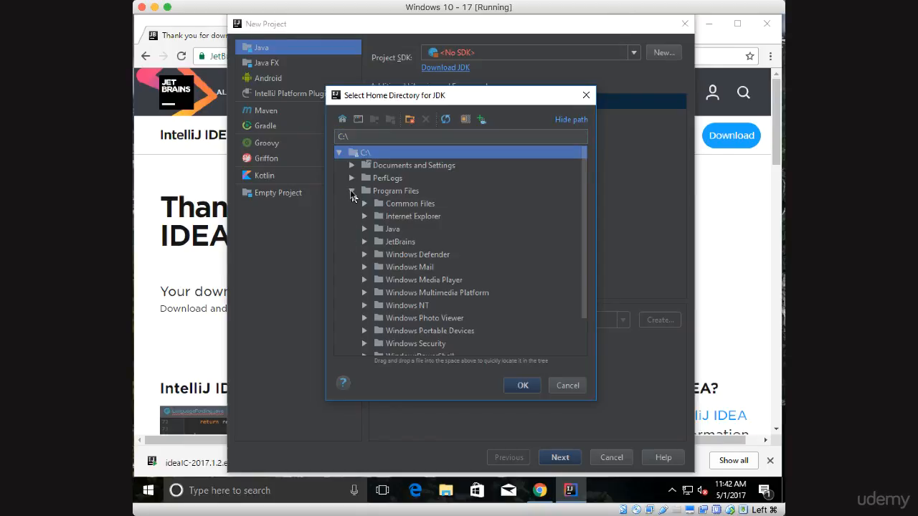
click(364, 230)
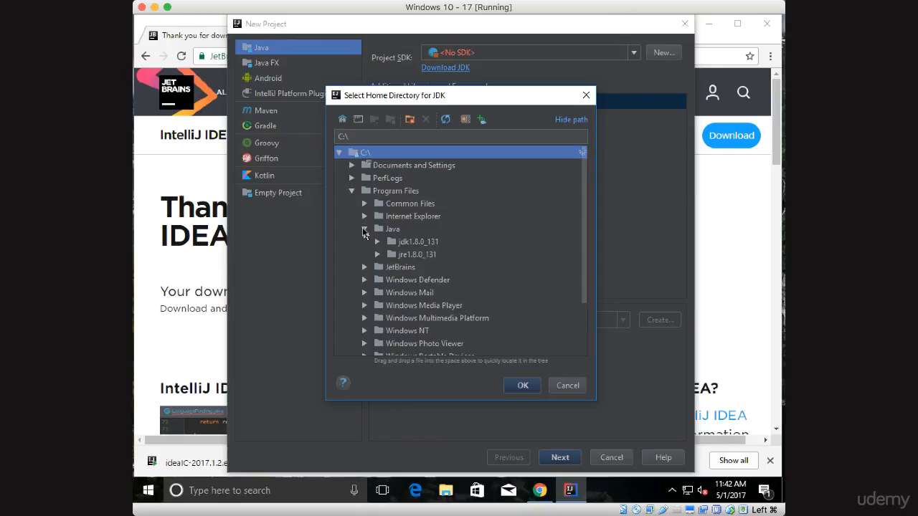
click(416, 244)
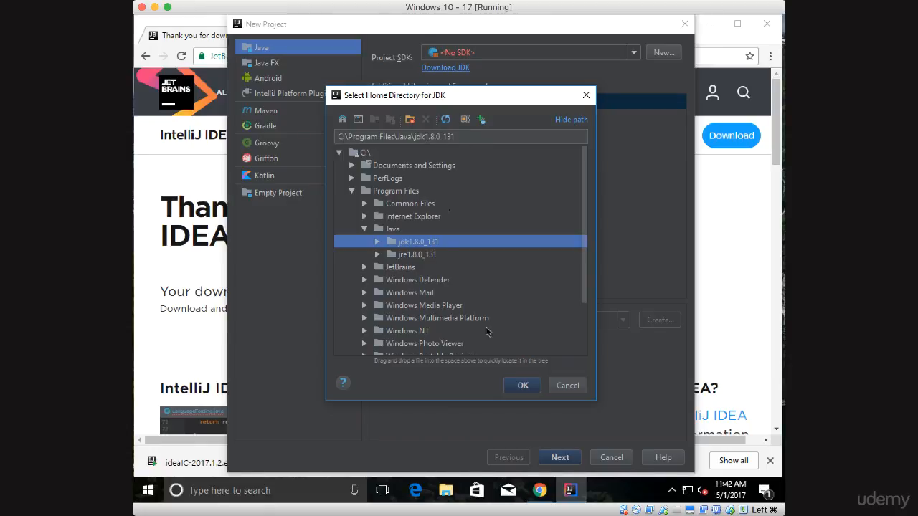
click(524, 387)
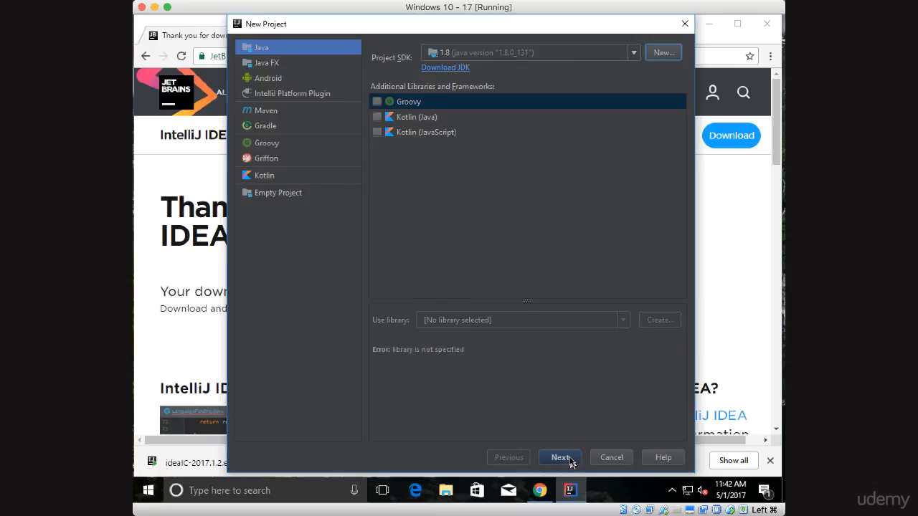
Step: Create the project without additional frameworks or a template, naming it HelloWorld in its default location
click(572, 463)
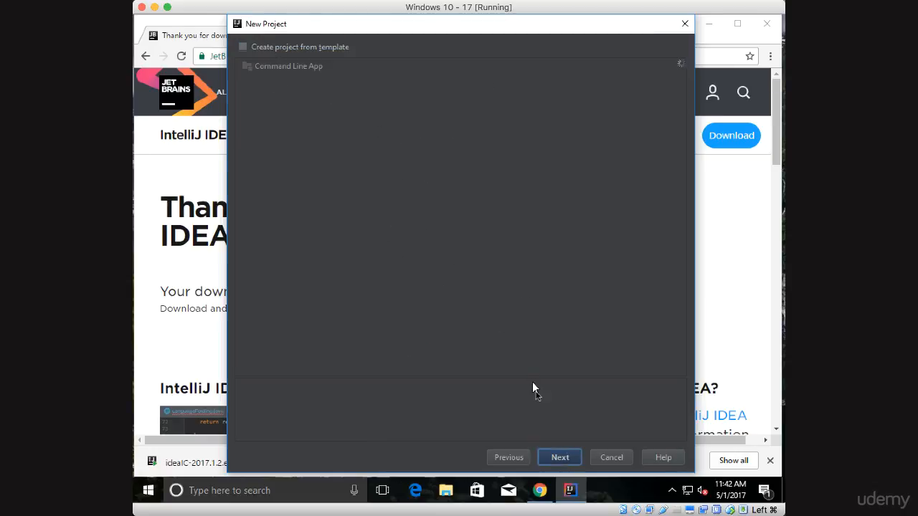
click(568, 463)
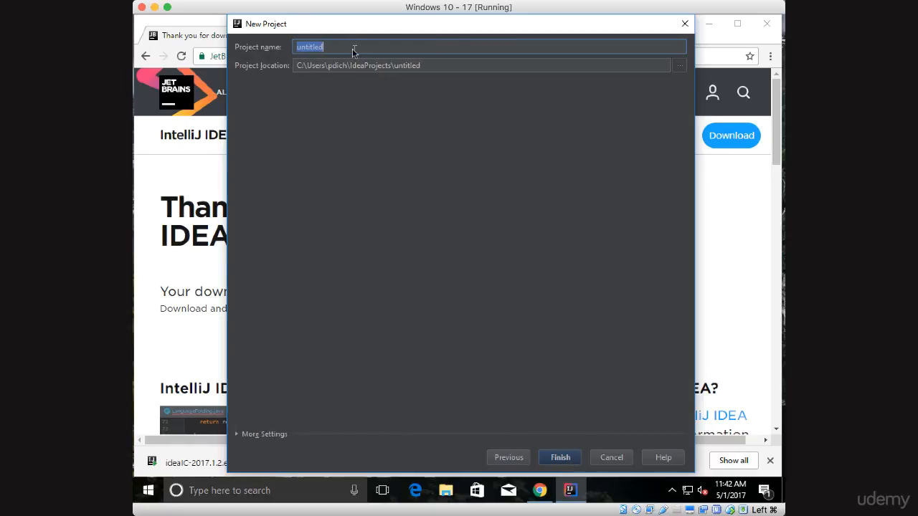
text(HelloWorld)
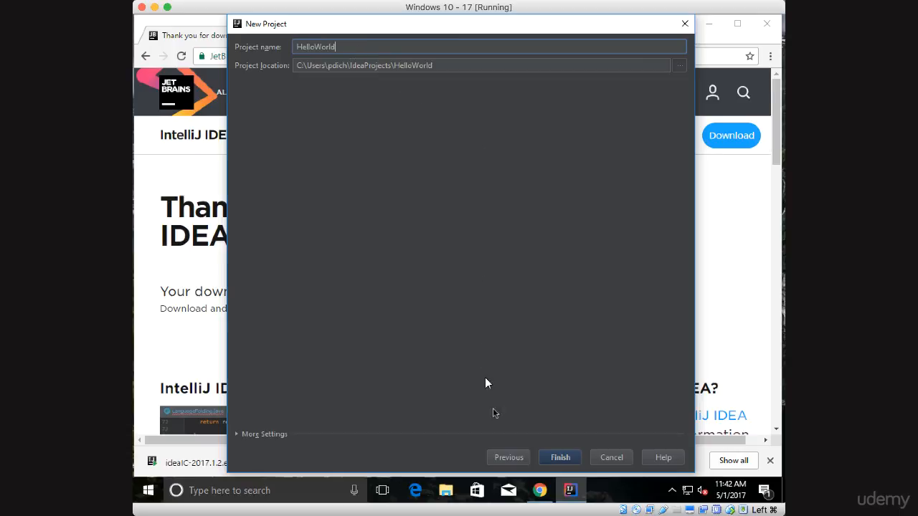
click(560, 459)
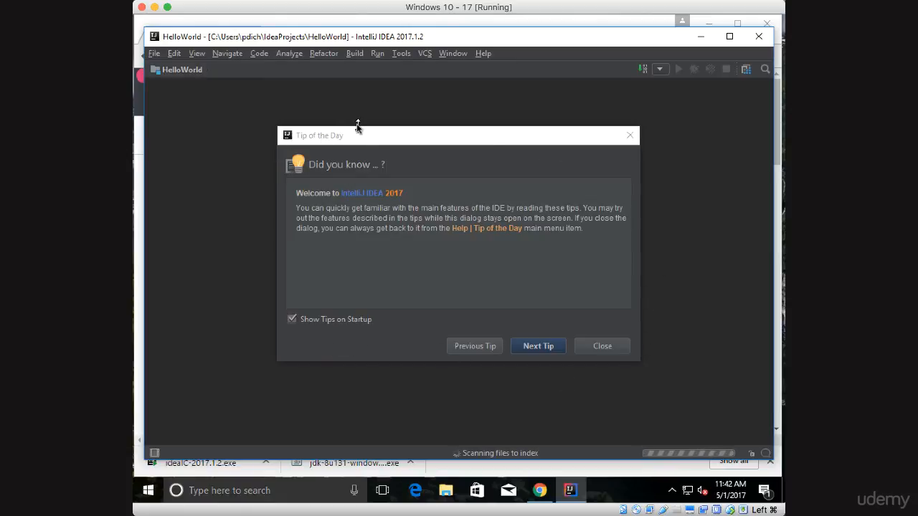
Step: Turn off showing tips on startup and close the Tip of the Day
click(292, 320)
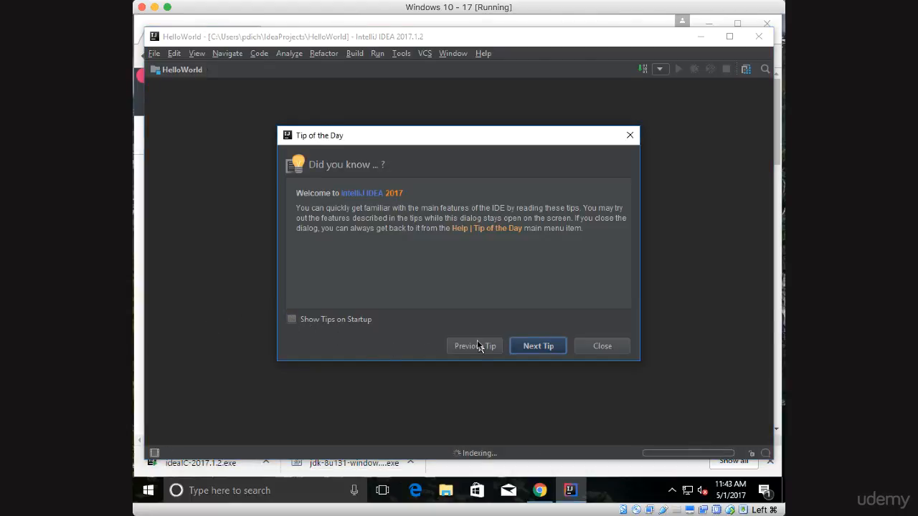
click(600, 348)
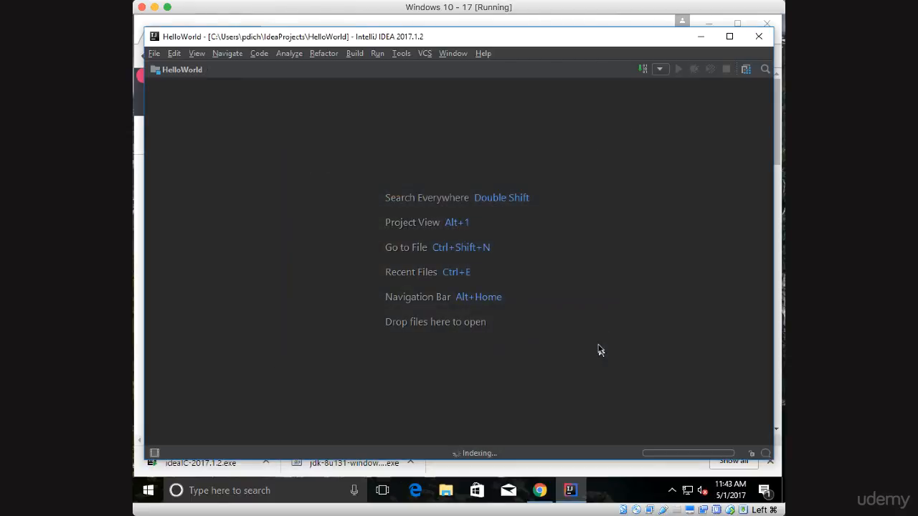
Step: Show the HelloWorld project's file tree and select its src folder
click(178, 72)
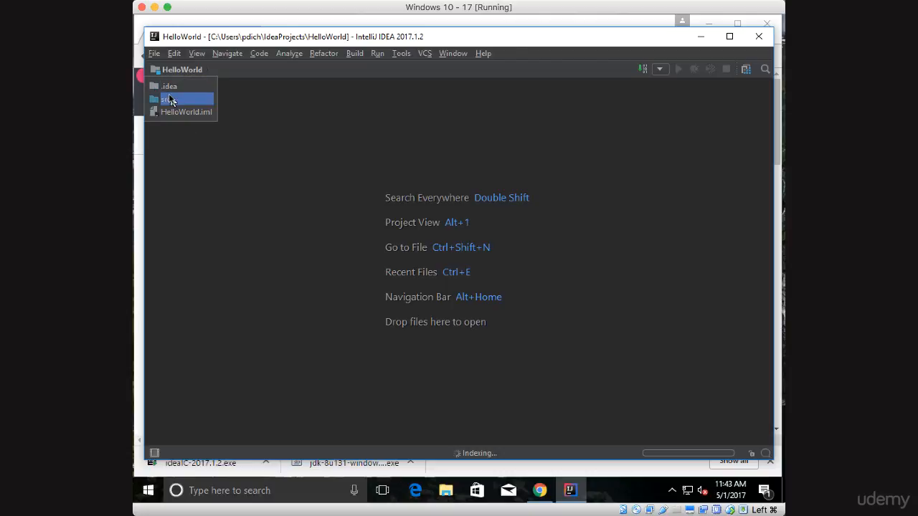
click(170, 100)
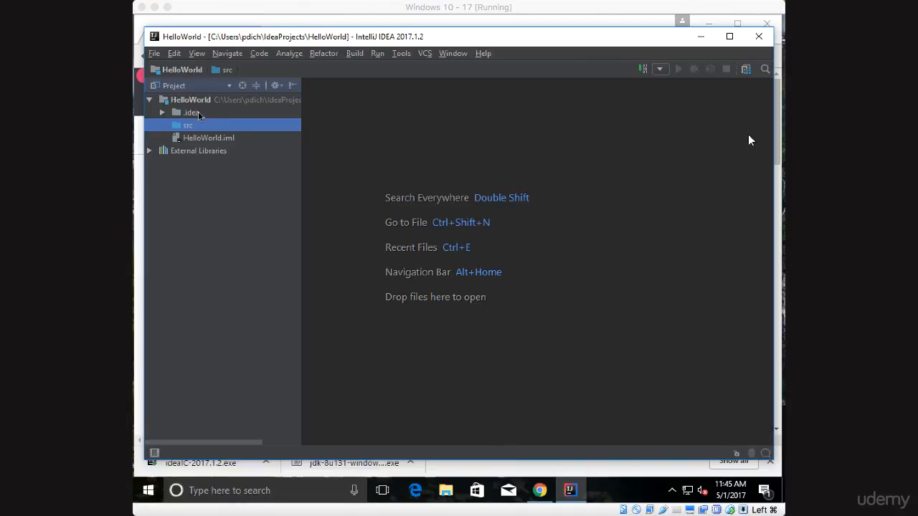
click(179, 70)
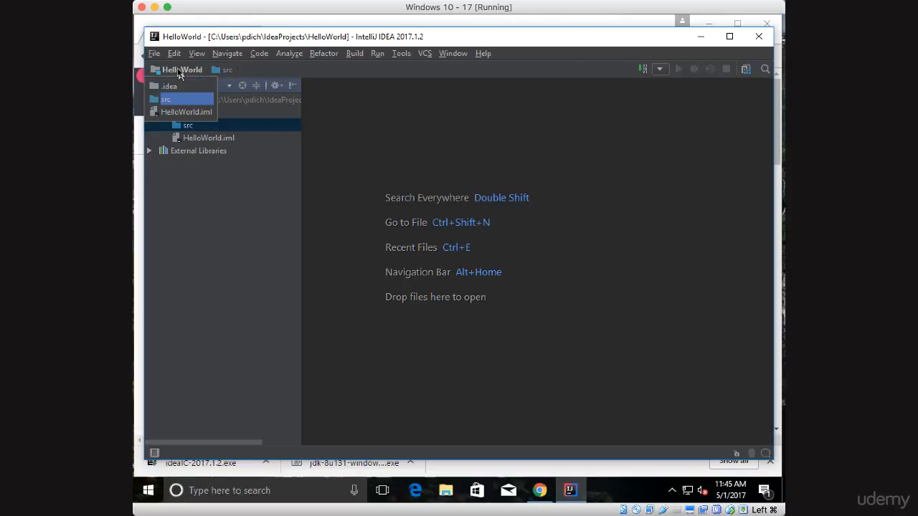
click(162, 100)
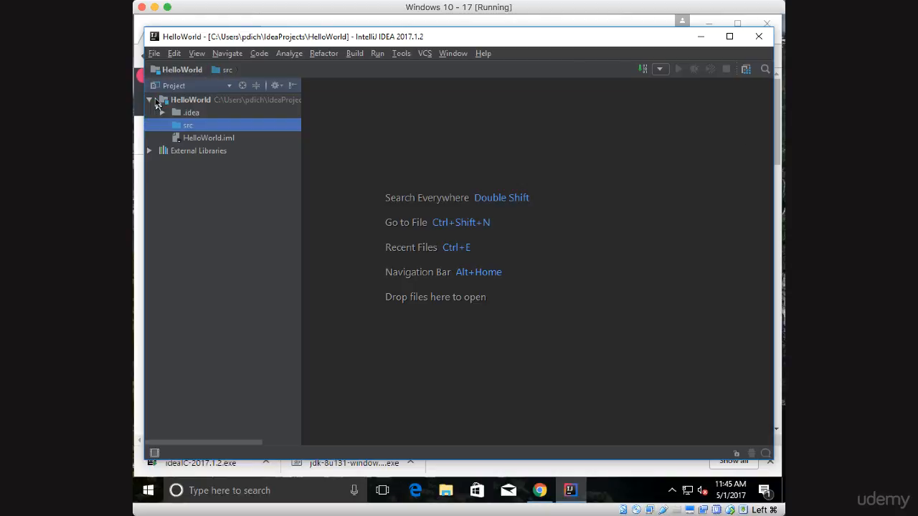
Step: Create a new package named hello inside the src folder
right_click(200, 131)
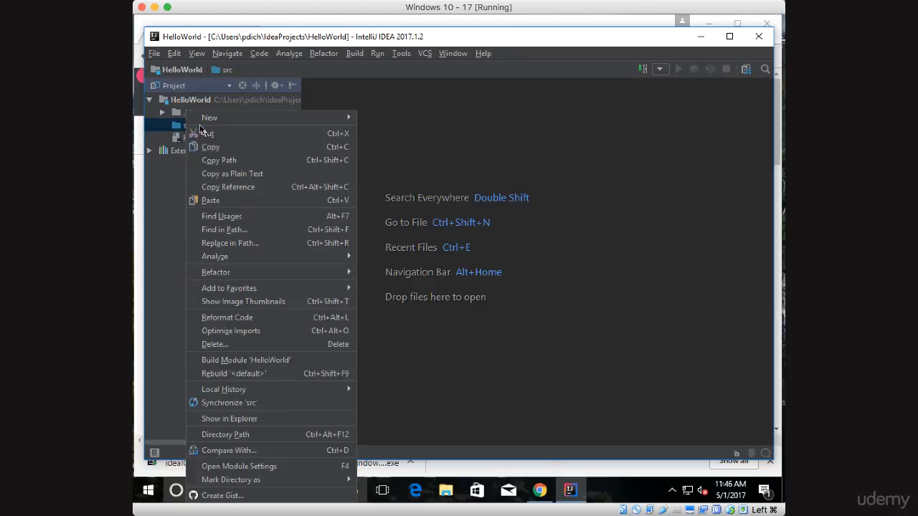
mouse_move(217, 119)
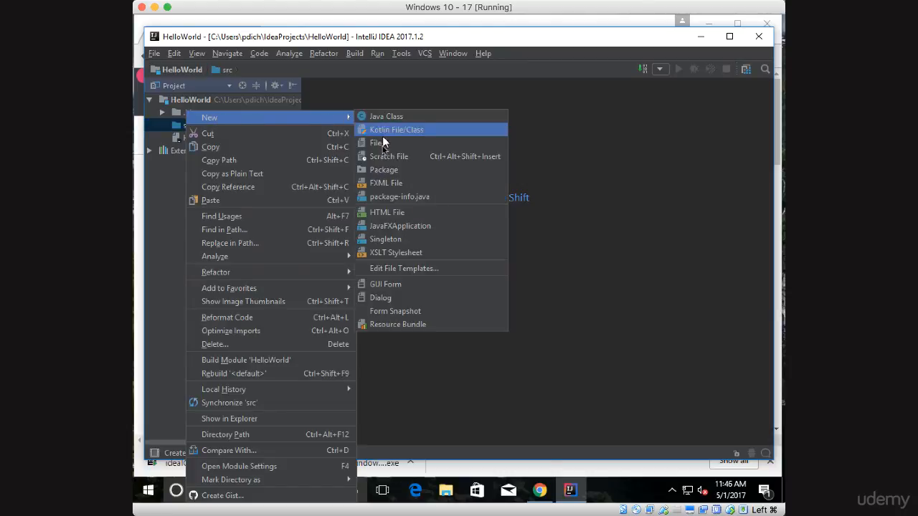
click(378, 172)
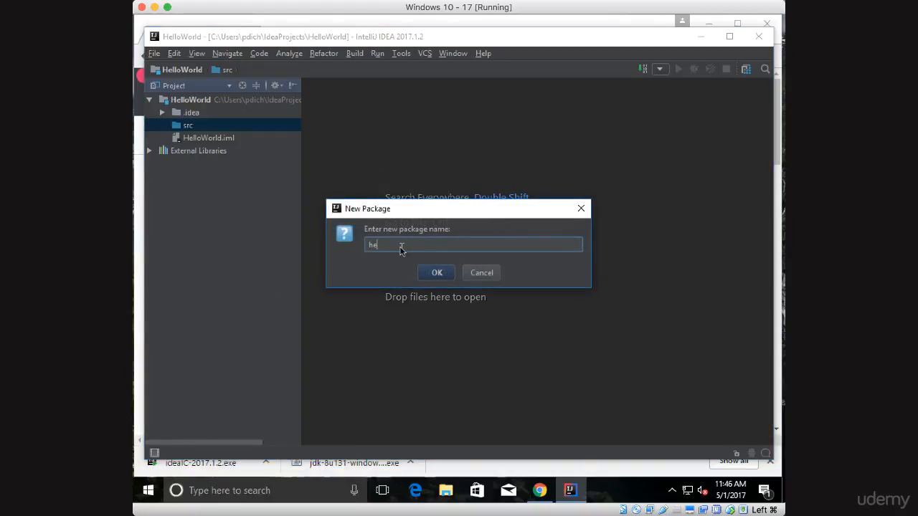
click(436, 271)
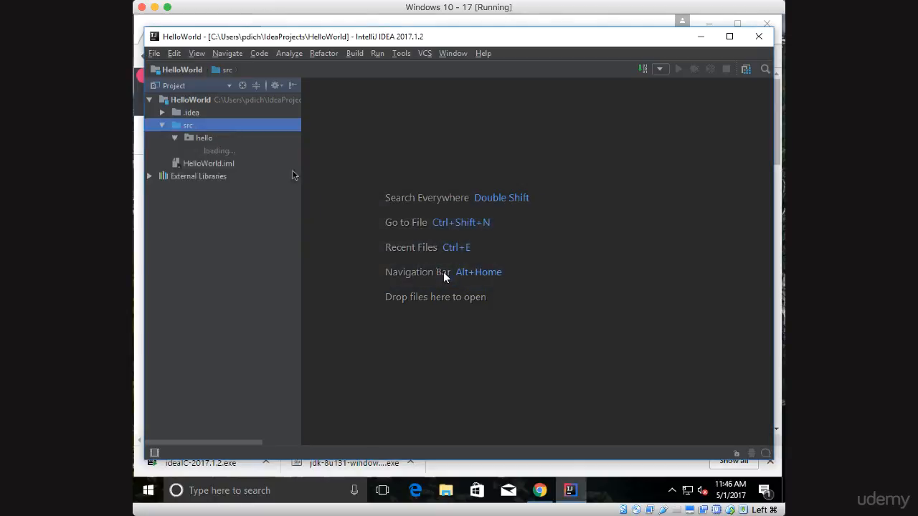
Step: Create a new Java class named HelloWorld in the hello package
right_click(204, 142)
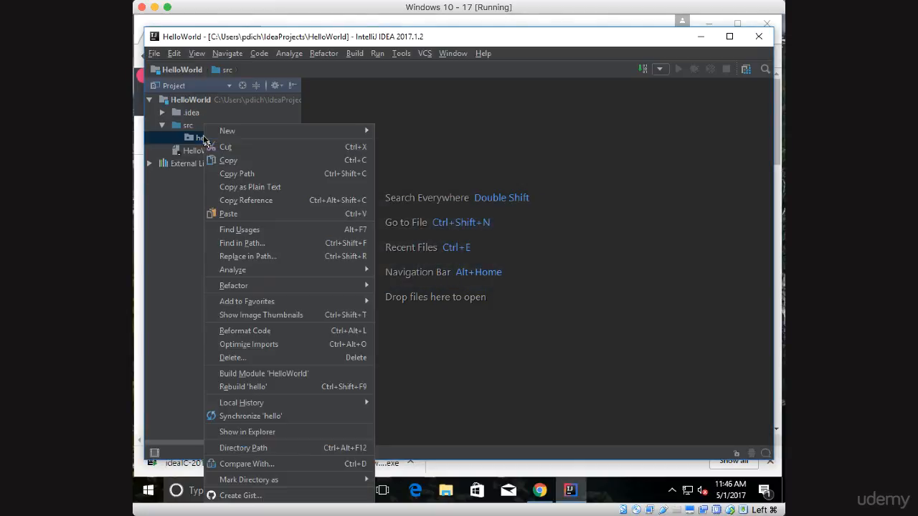
mouse_move(228, 132)
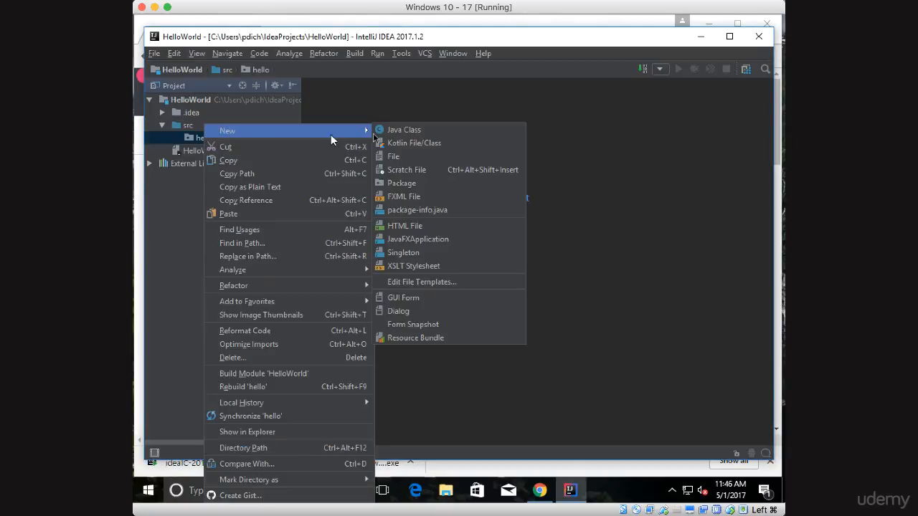
click(403, 131)
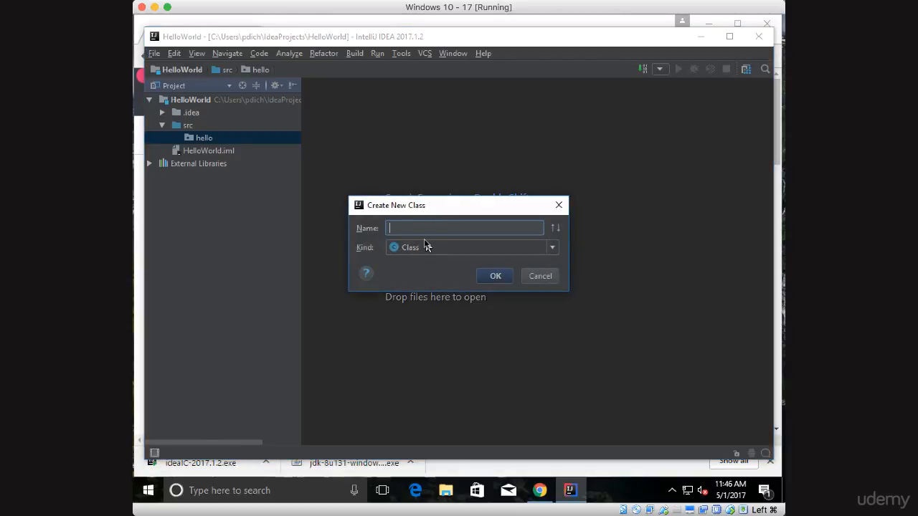
text(HelloWorld)
click(495, 277)
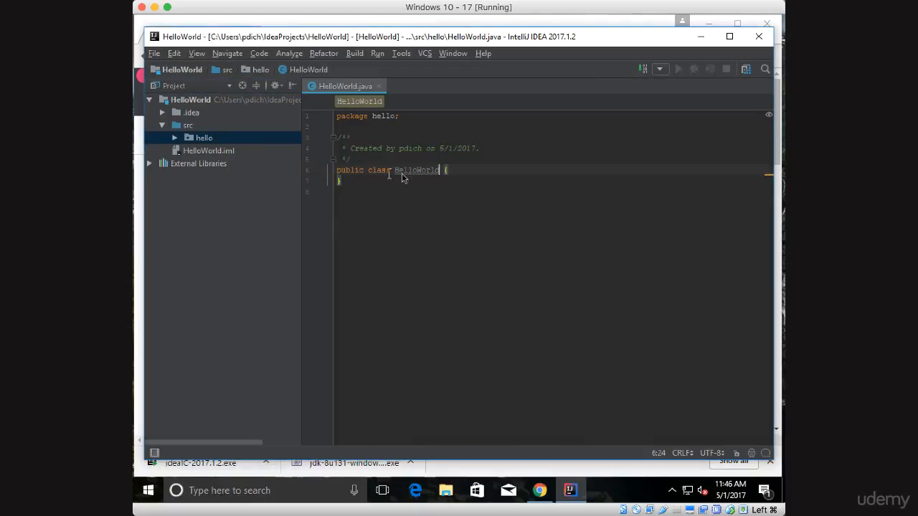
Step: Add an empty method public static void main(String[] args) to the body of the HelloWorld class
click(461, 173)
key(Return)
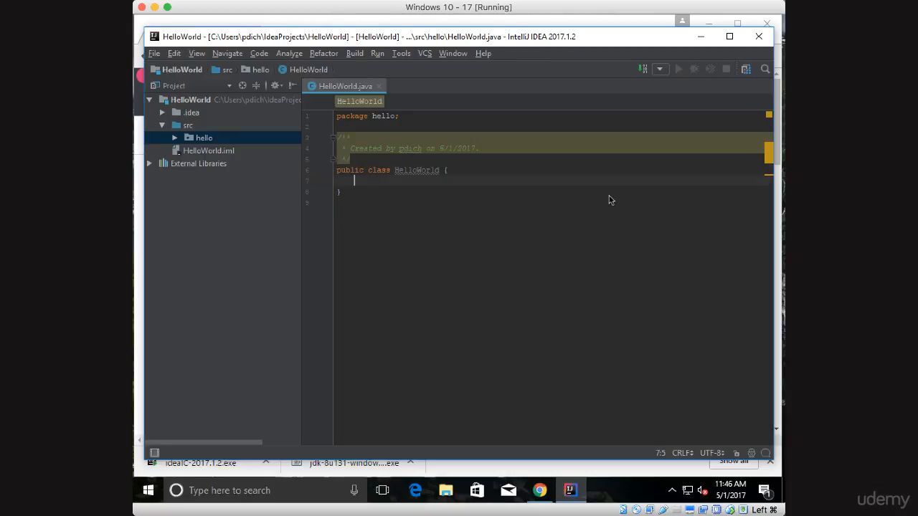
text(public static)
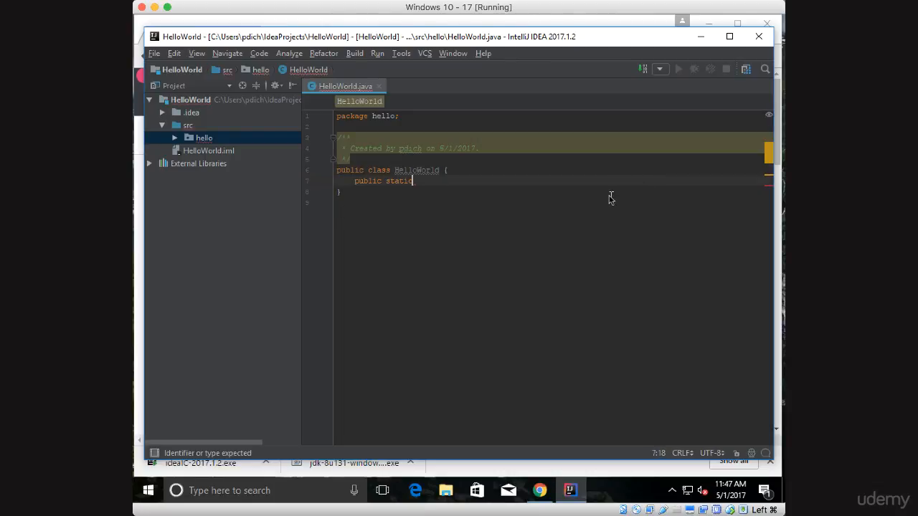
text( void main(Str)
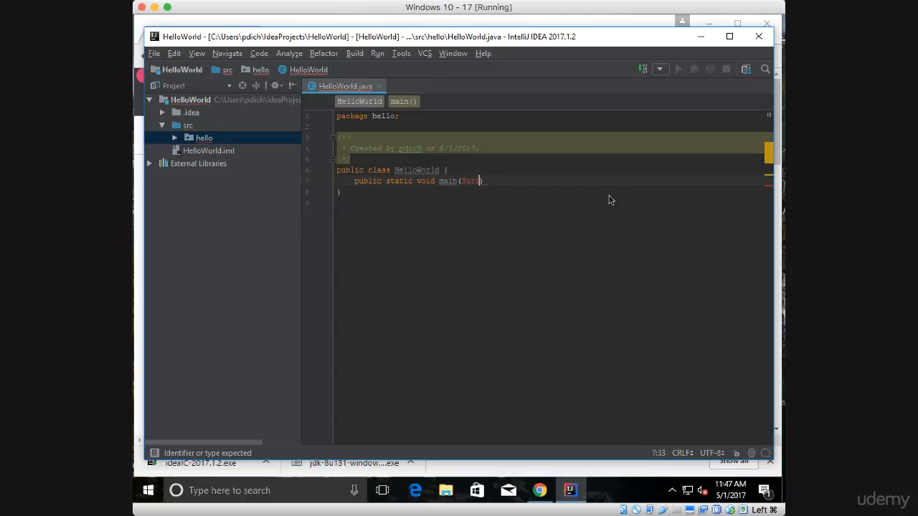
text(ing[] args))
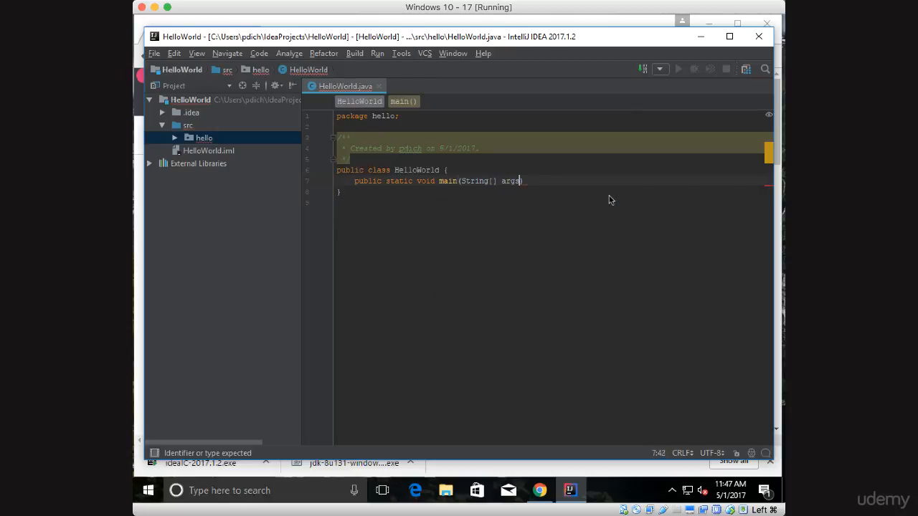
text( {)
key(Return)
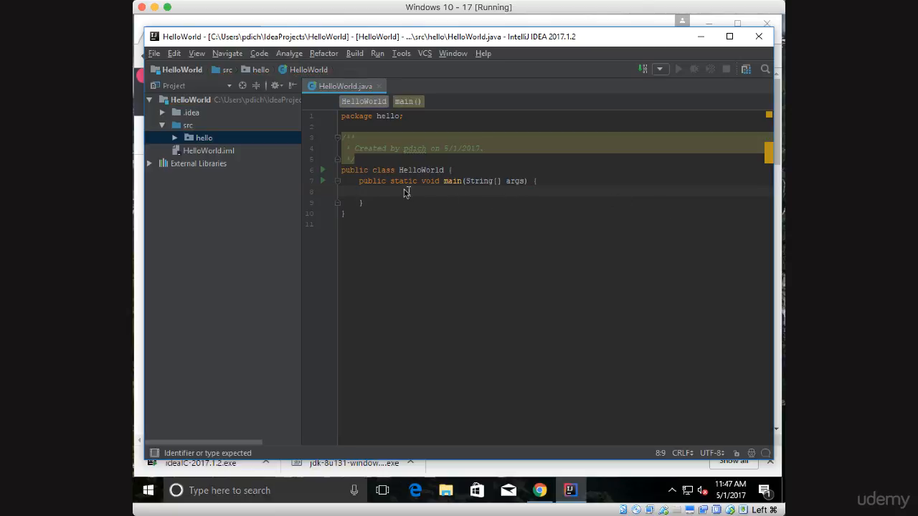
Step: Add the statement System.out.println("Hello, World!"); inside the main method, with a blank line above it
double_click(452, 180)
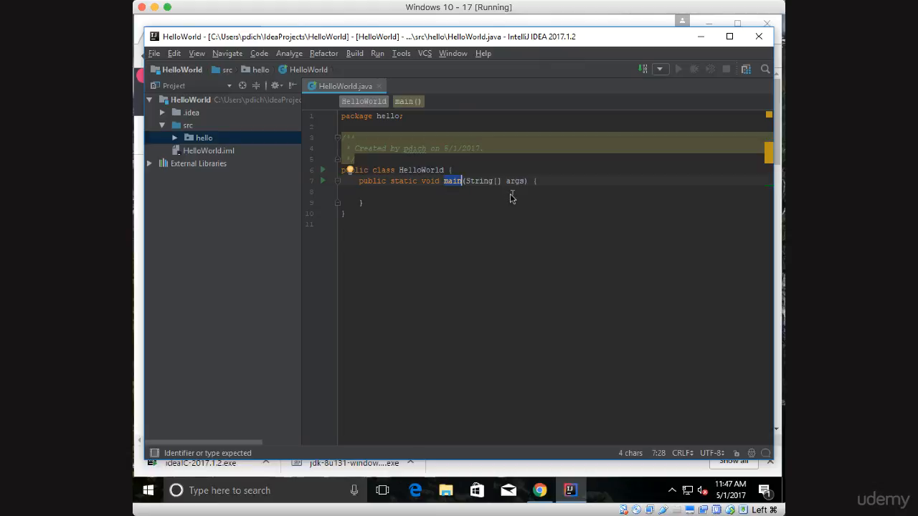
click(545, 181)
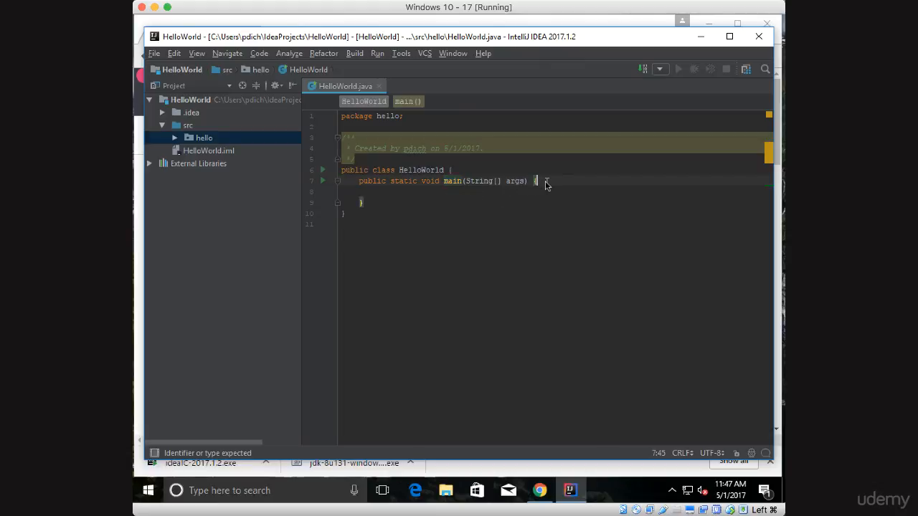
key(Return)
key(Return)
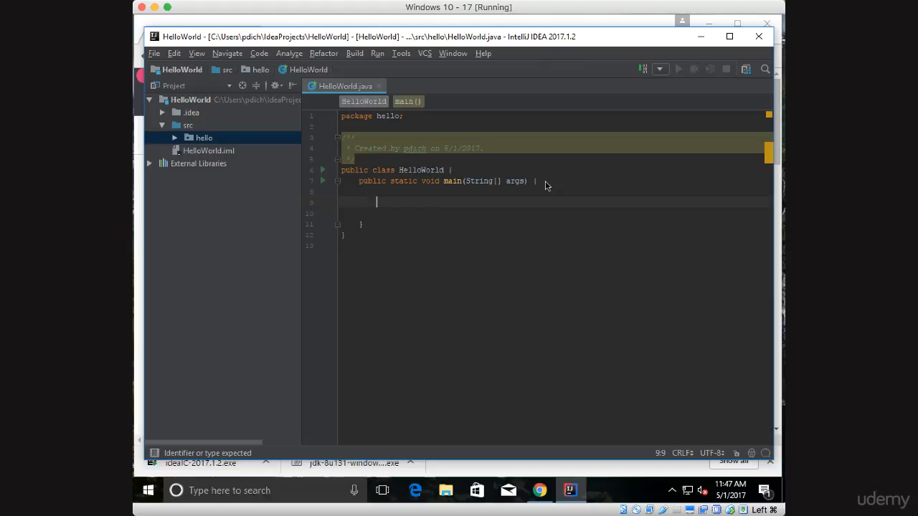
text(System.ou)
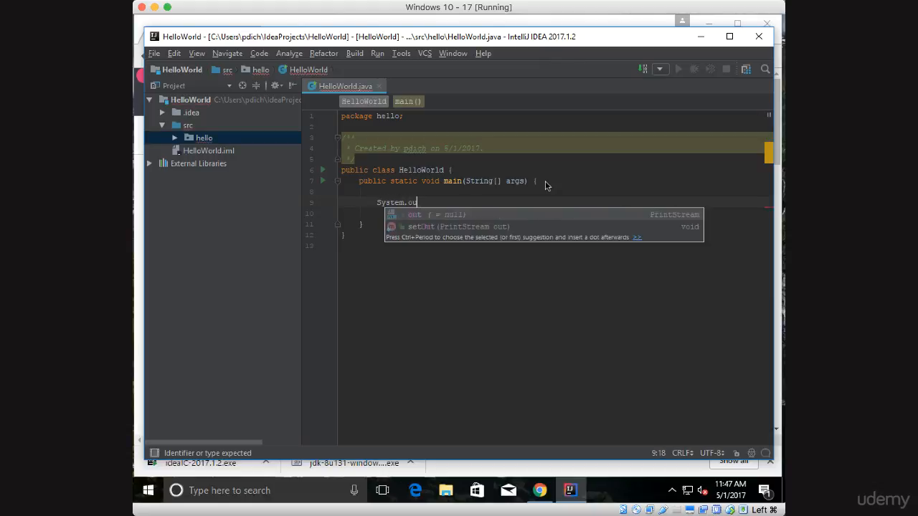
text(t.println)
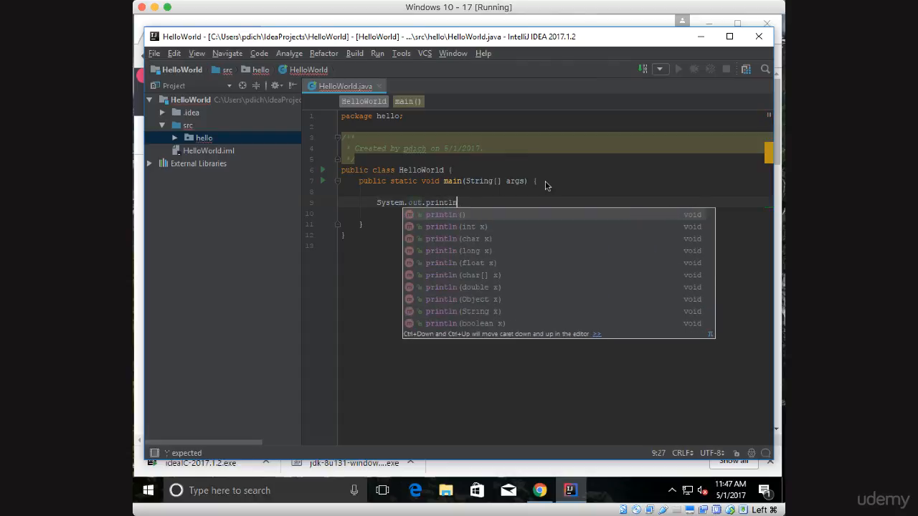
key(Return)
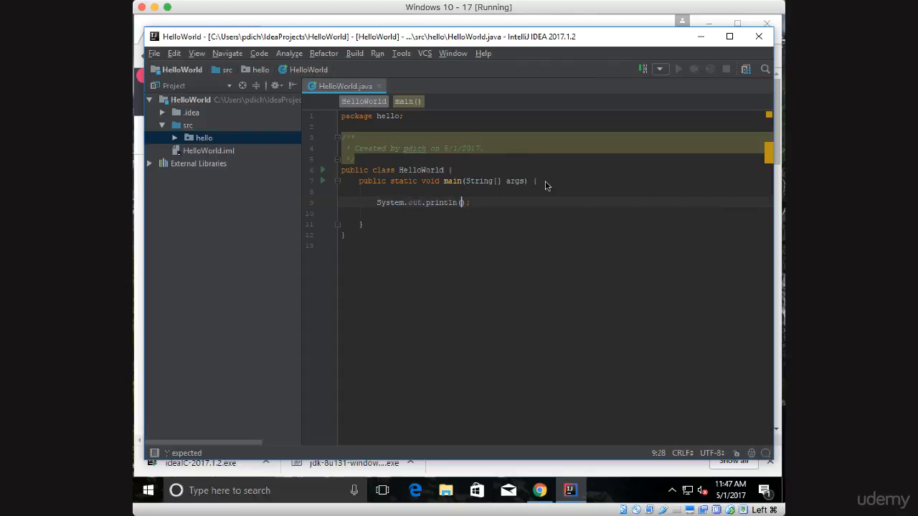
text("Hello, World!)
click(569, 213)
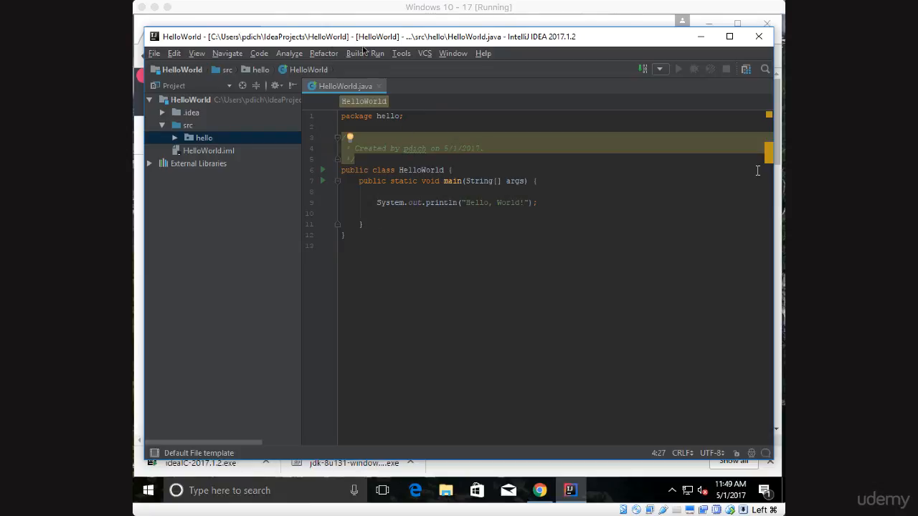
Step: Run the HelloWorld class for the first time and highlight its printed line in the console output
click(377, 54)
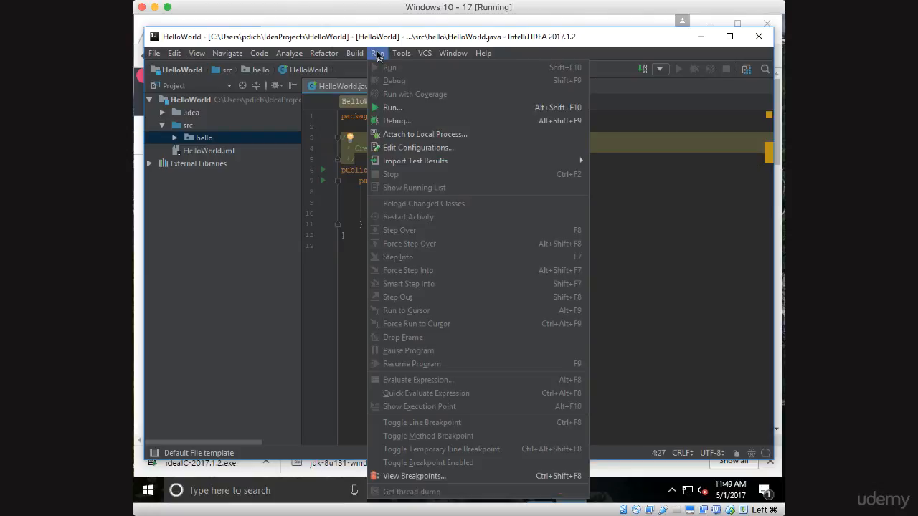
click(387, 108)
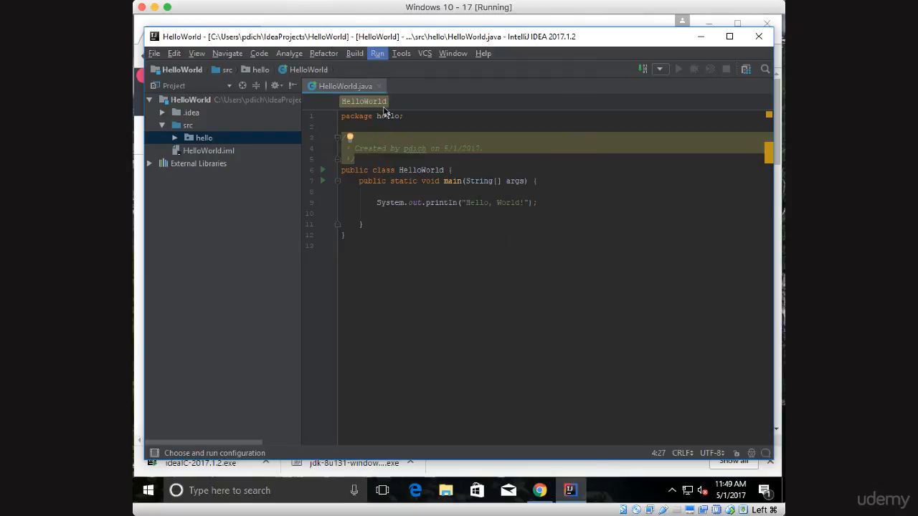
click(482, 247)
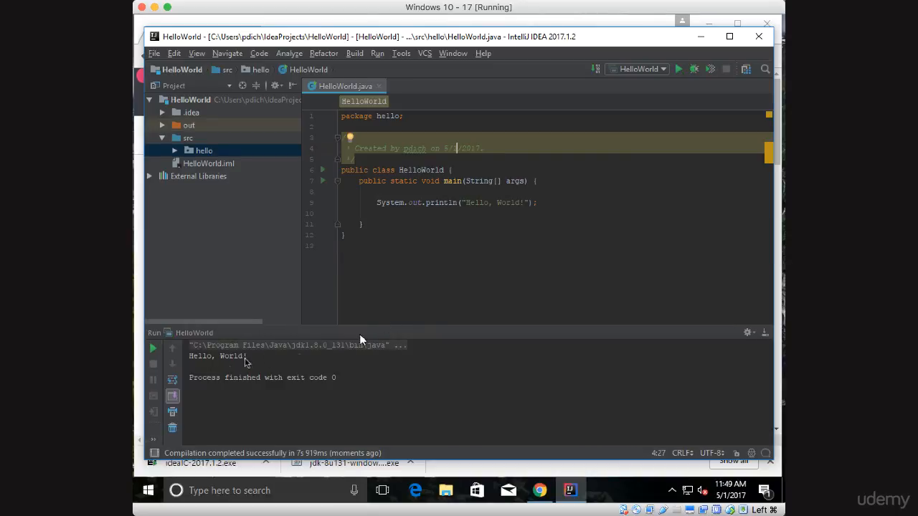
click(189, 362)
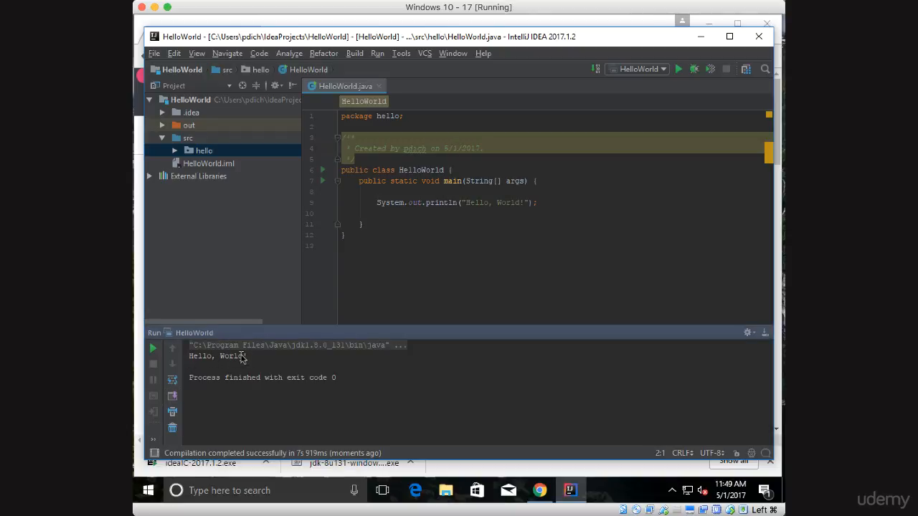
triple_click(245, 357)
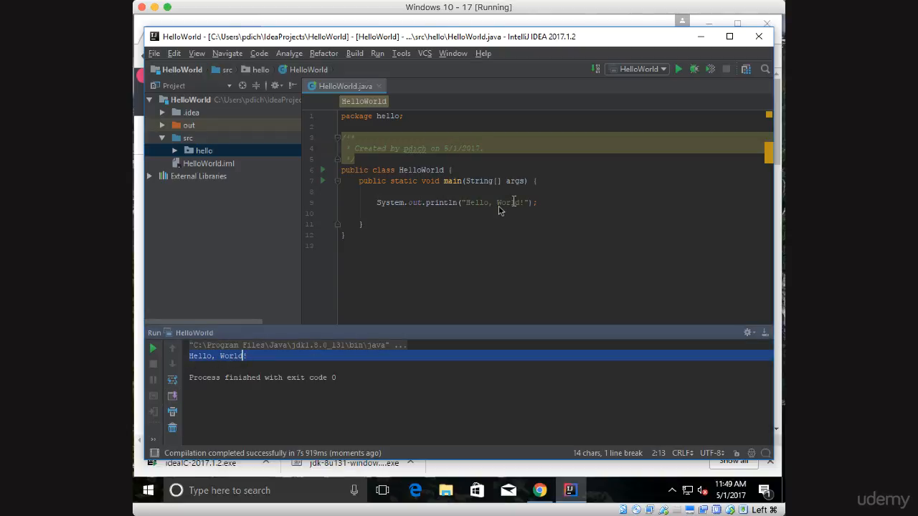
Step: Change the message printed by println to "Hello, Java World!"
double_click(517, 203)
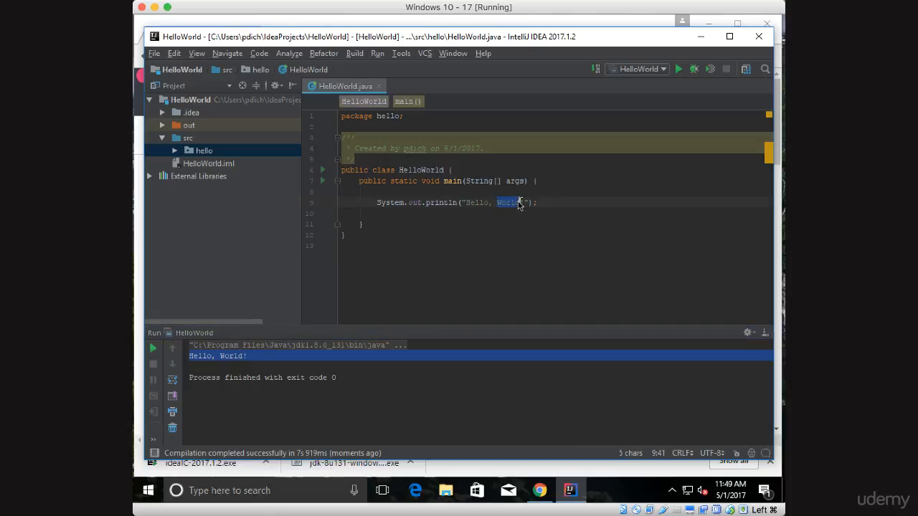
key(BackSpace)
text(, Java World)
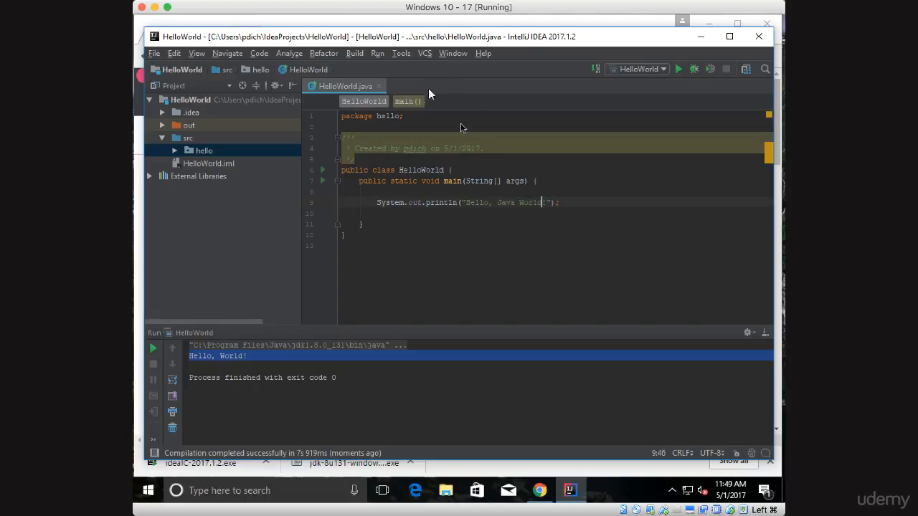
Step: Run the HelloWorld program again and check the printed message in the console output
click(635, 127)
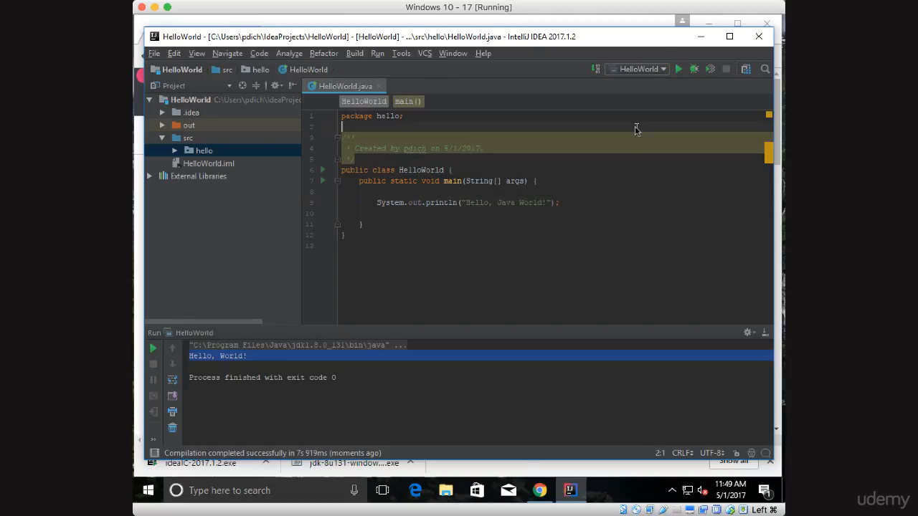
click(540, 229)
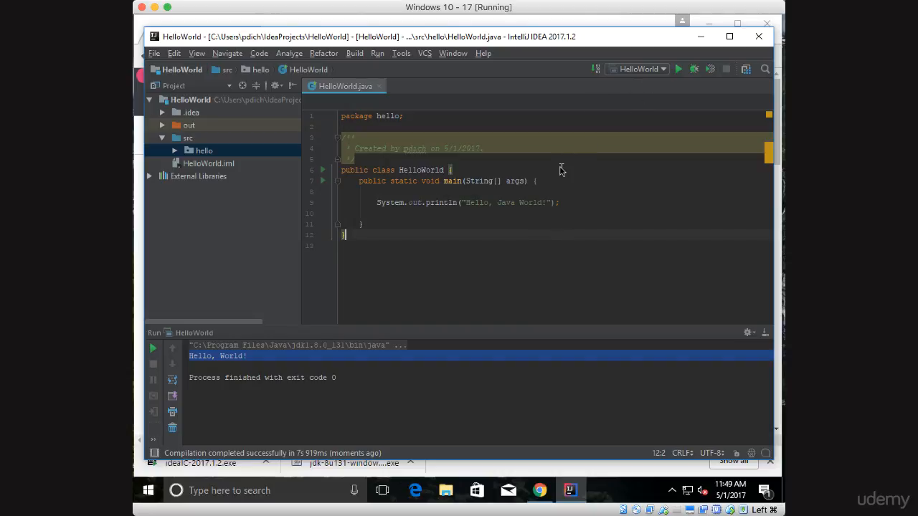
click(677, 69)
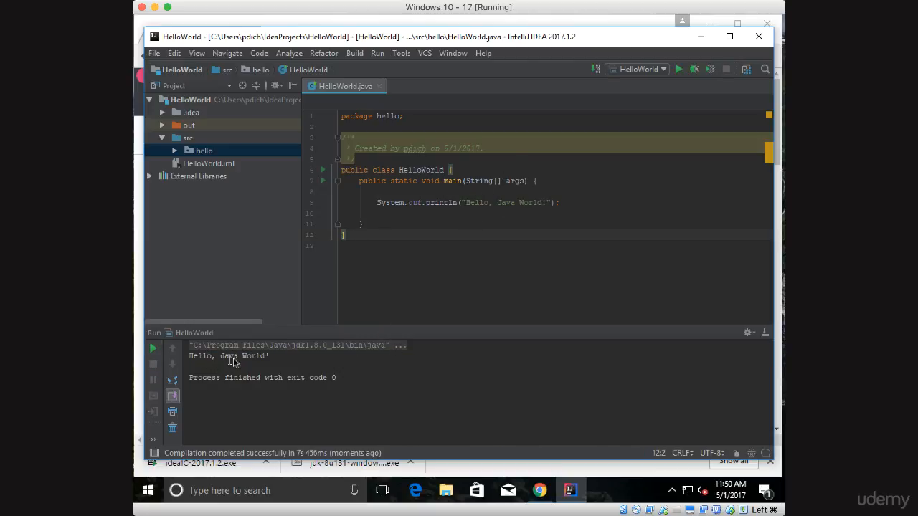
click(274, 359)
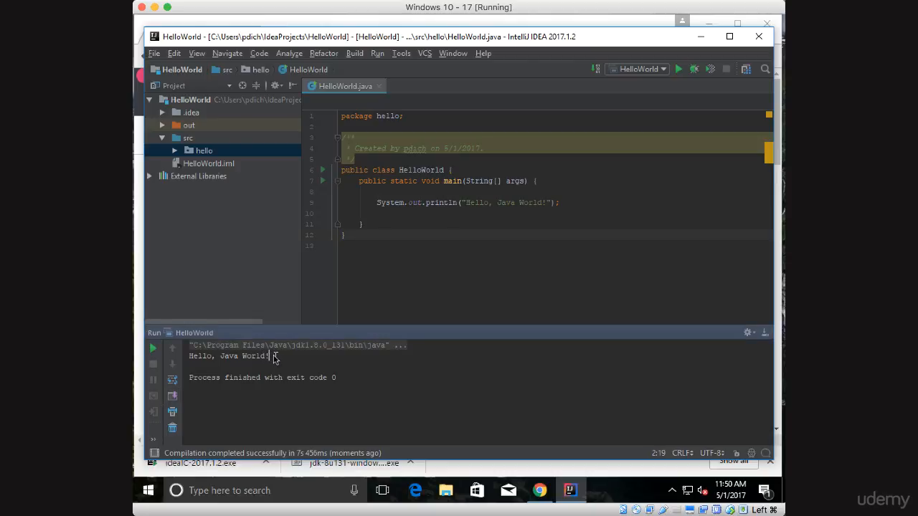